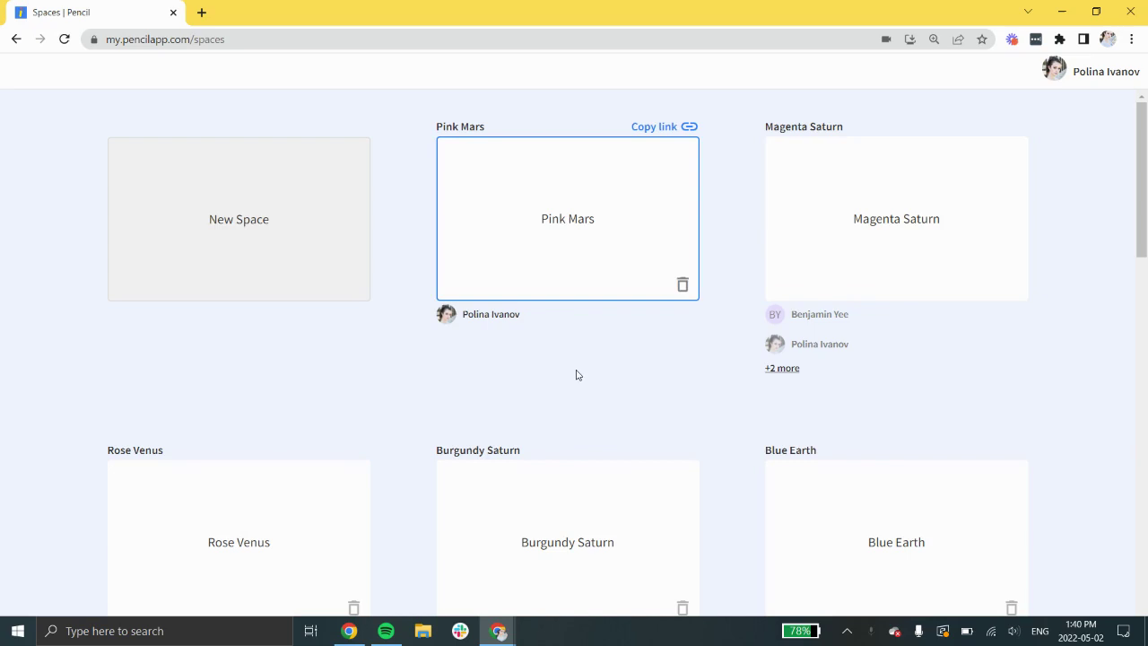
# Copy the Violet Earth space's public share link.
pyautogui.scroll(-3, 578, 375)
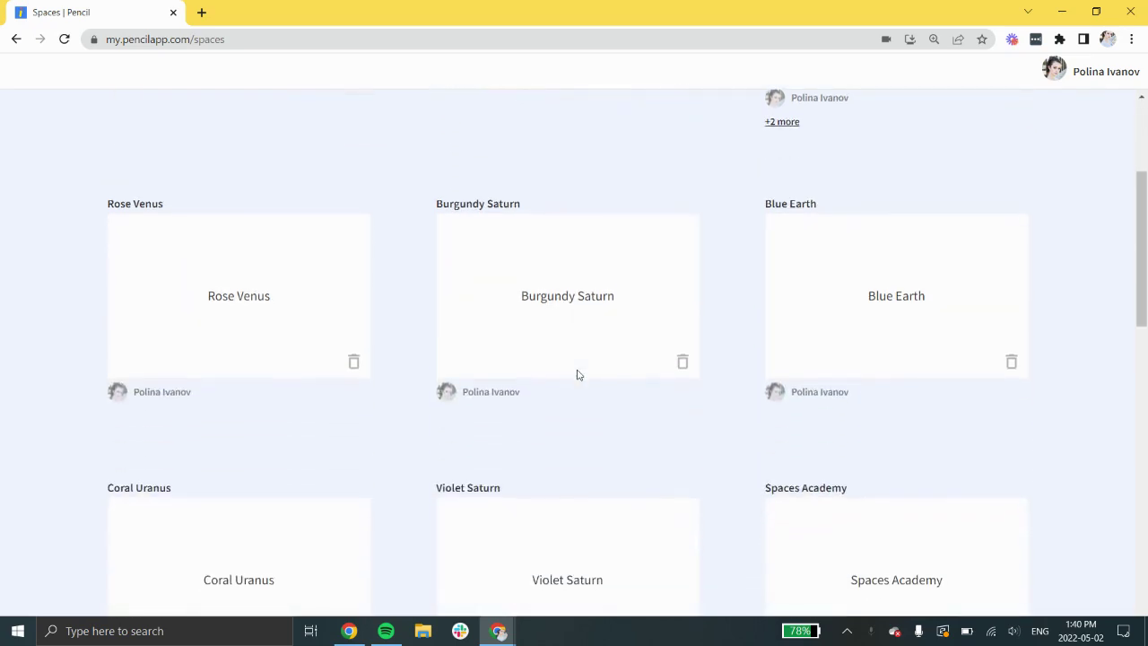
pyautogui.scroll(1, 577, 375)
pyautogui.scroll(2, 578, 375)
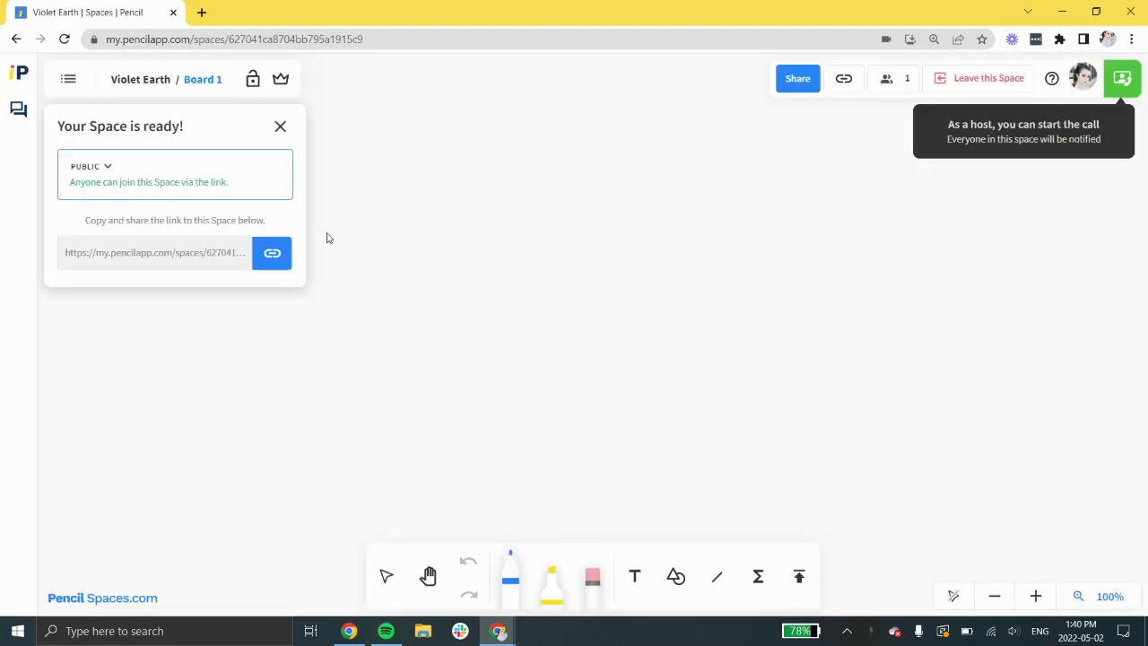
pyautogui.click(797, 87)
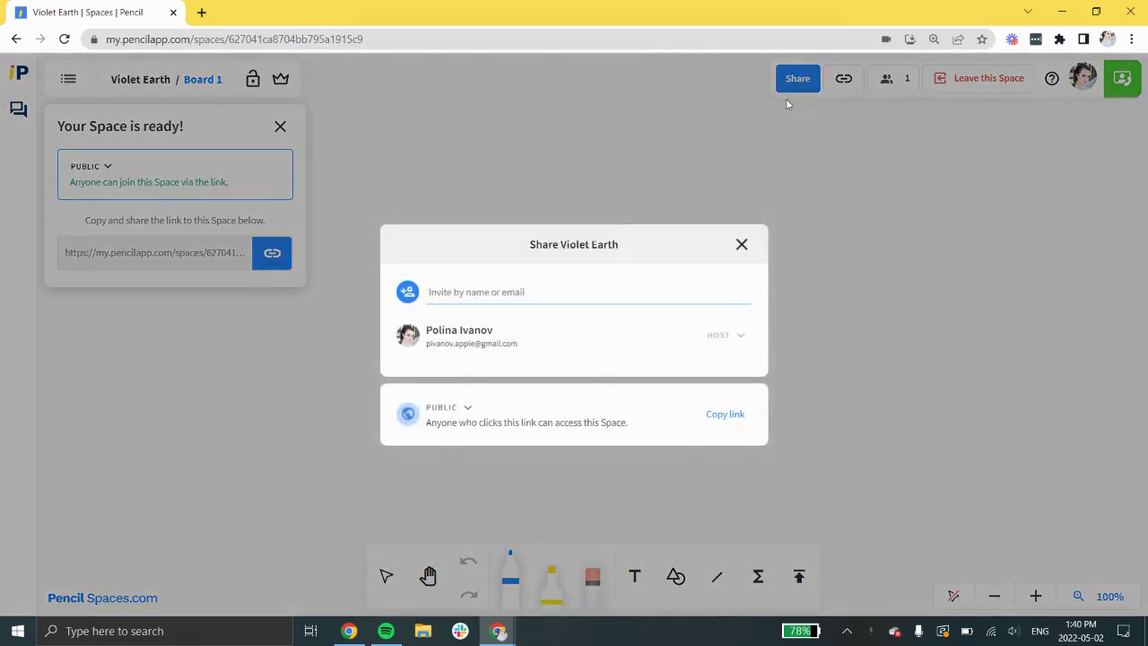
pyautogui.click(729, 414)
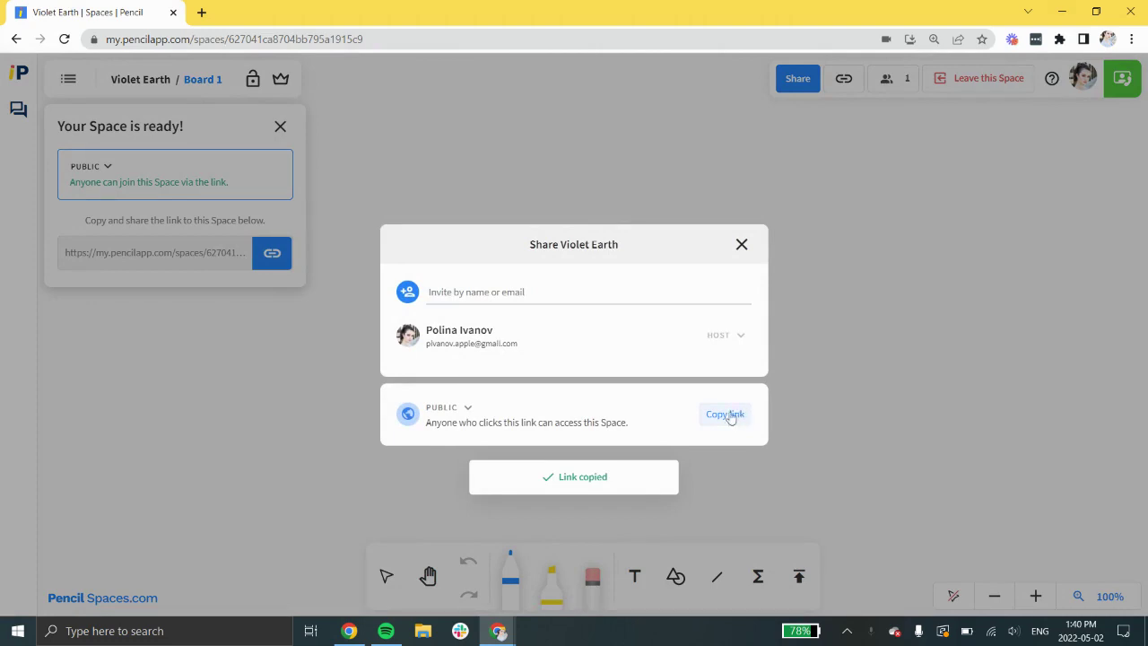
# Invite the suggested collaborator by name to join the space as a Participant.
pyautogui.click(551, 287)
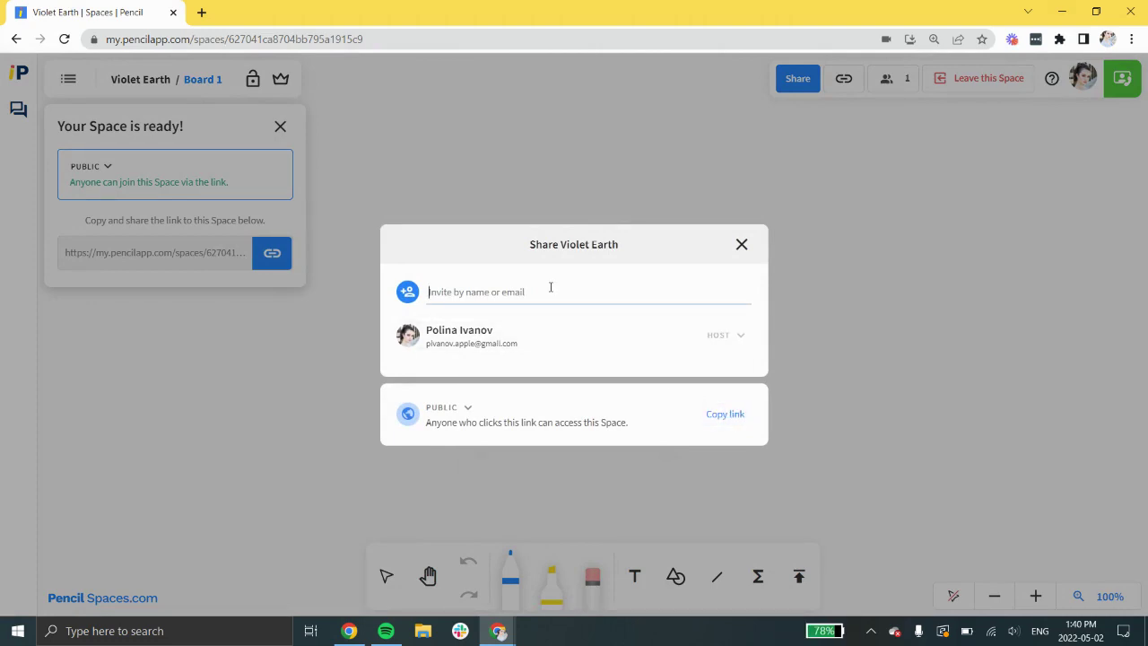
pyautogui.write('Marla')
pyautogui.click(674, 348)
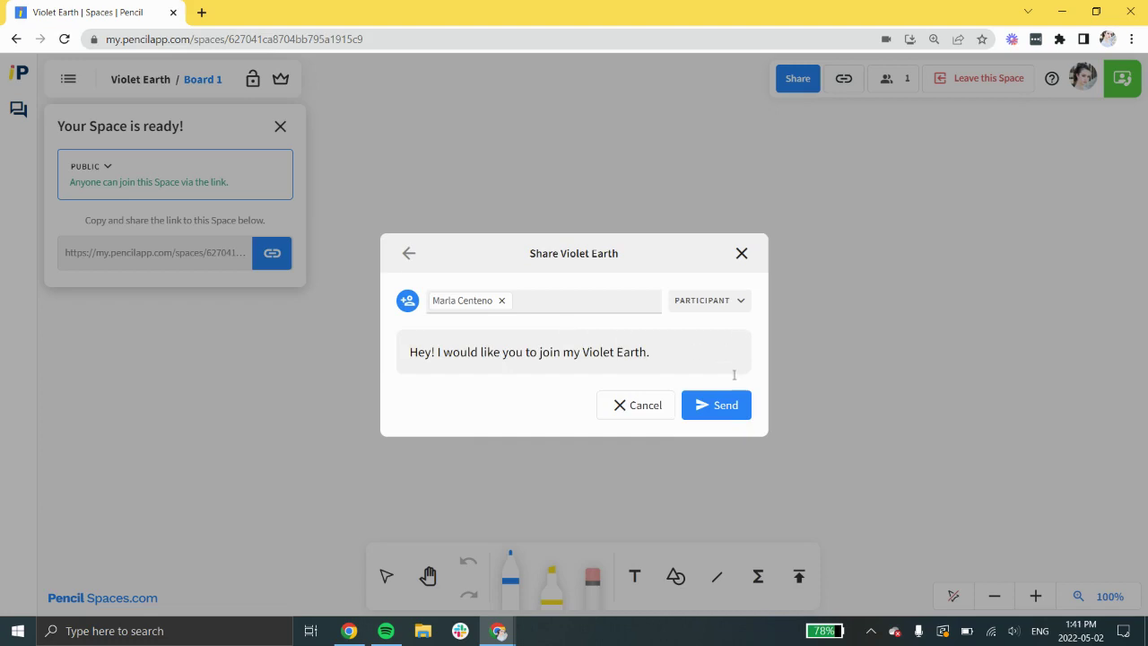
pyautogui.click(734, 405)
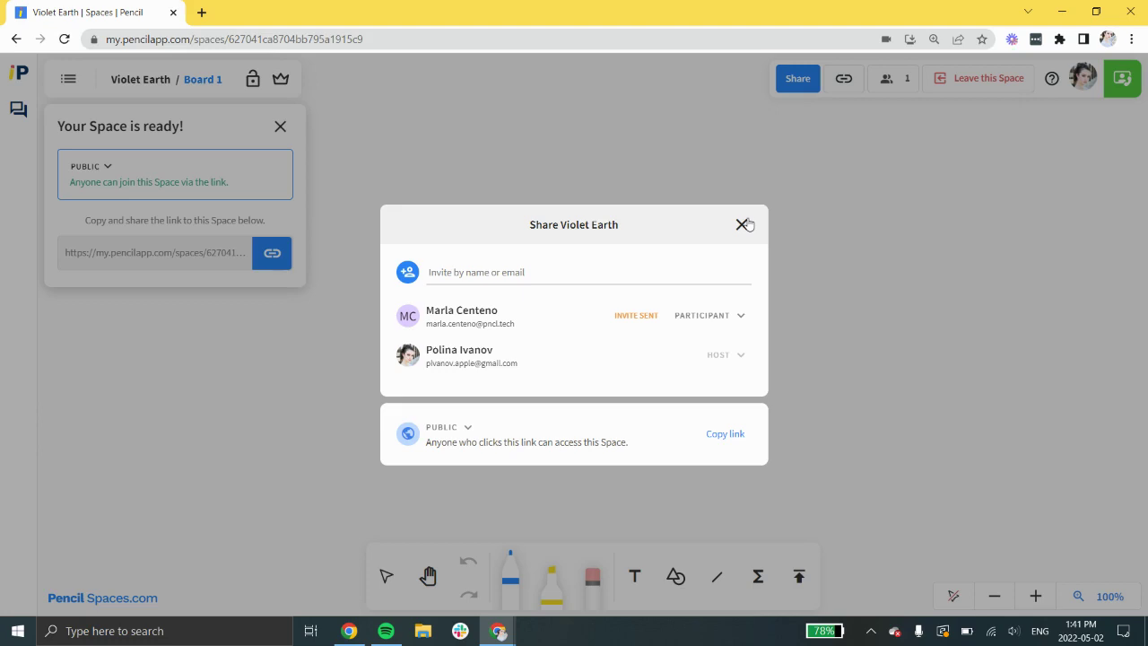
# Start the Violet Earth video call after checking the site's camera and microphone permissions.
pyautogui.click(743, 225)
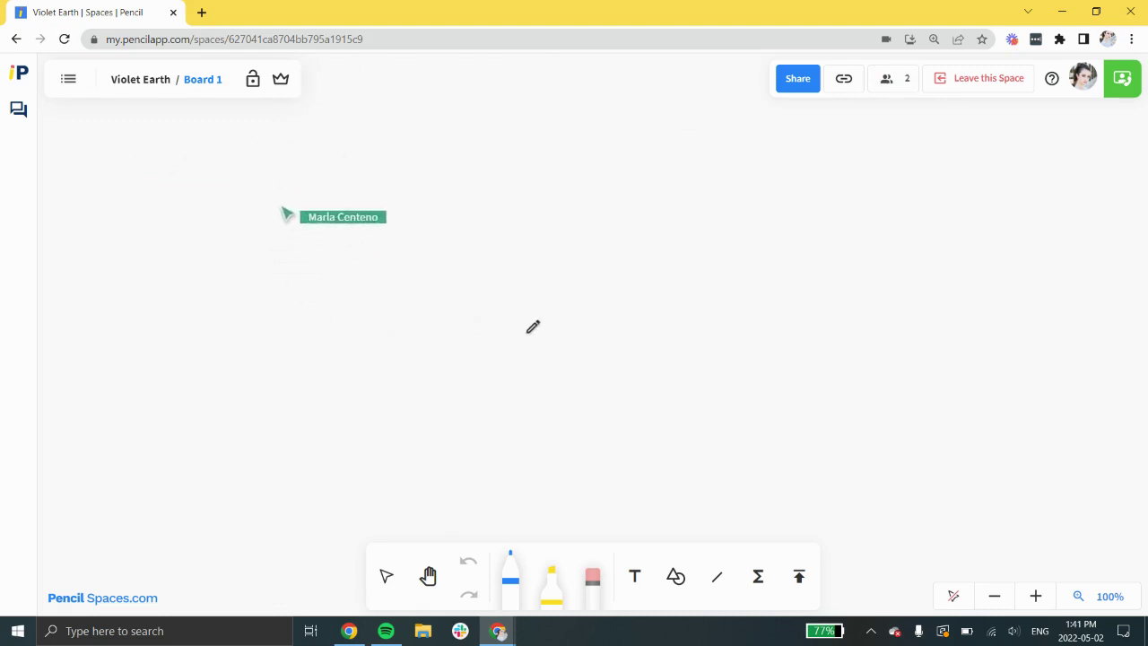
pyautogui.click(1121, 79)
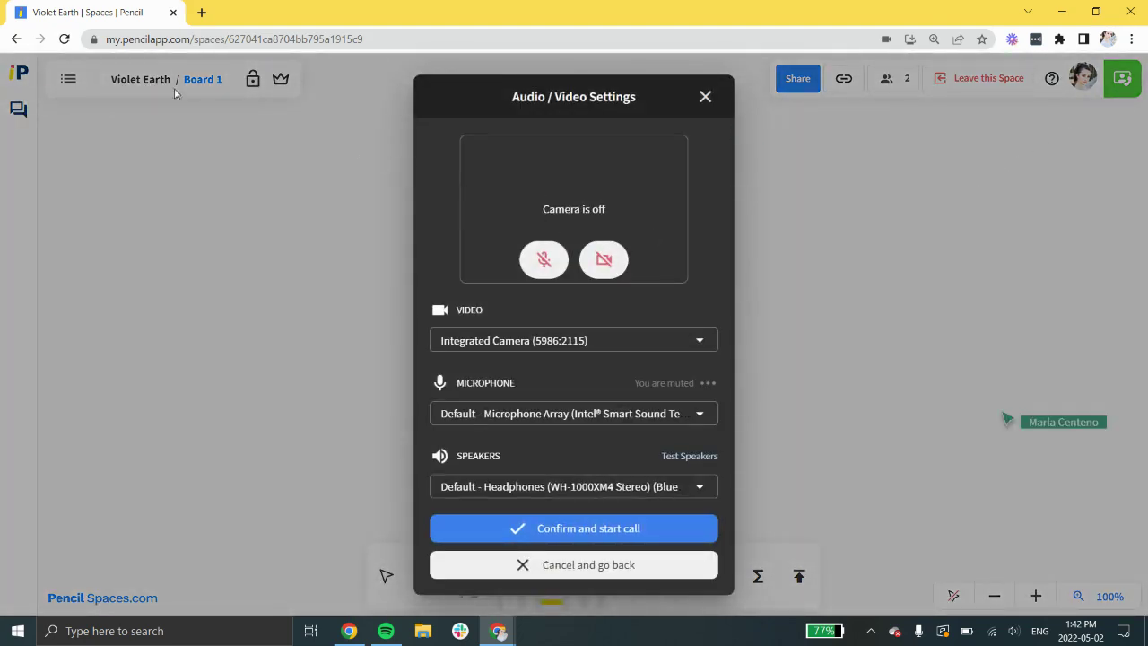
pyautogui.click(94, 40)
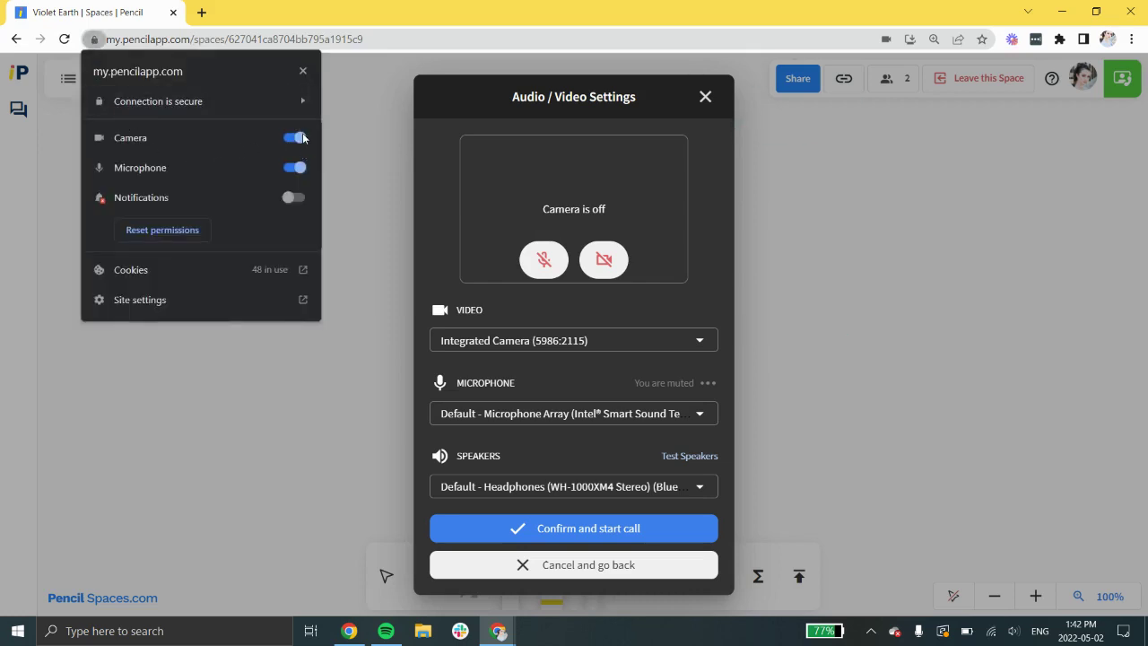
pyautogui.click(303, 72)
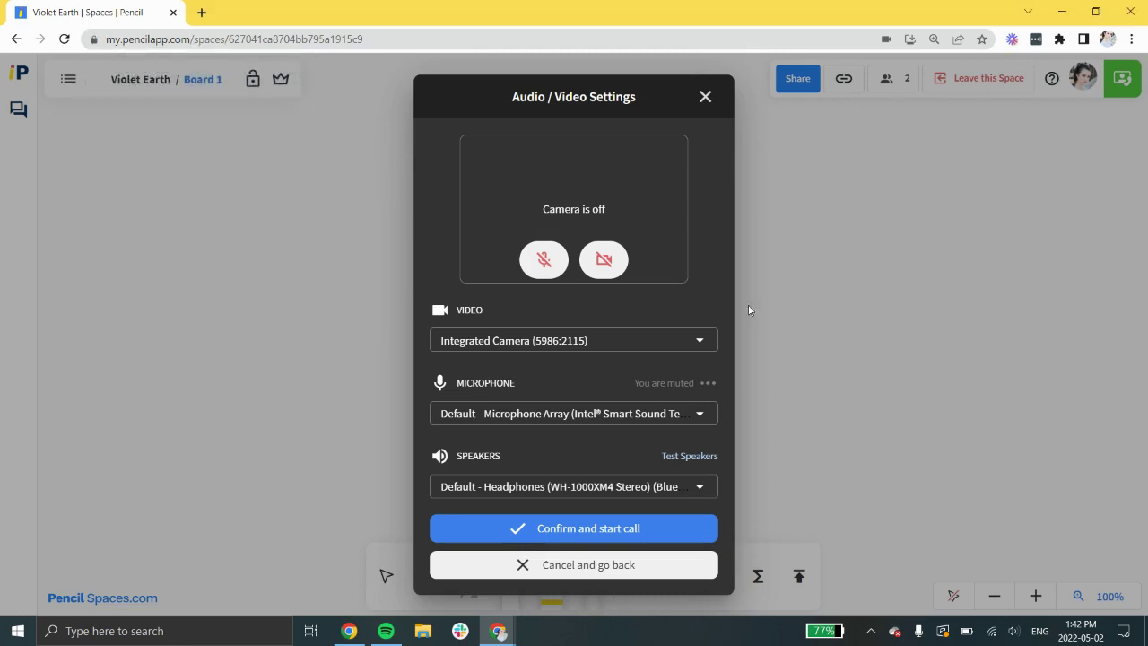
pyautogui.click(599, 527)
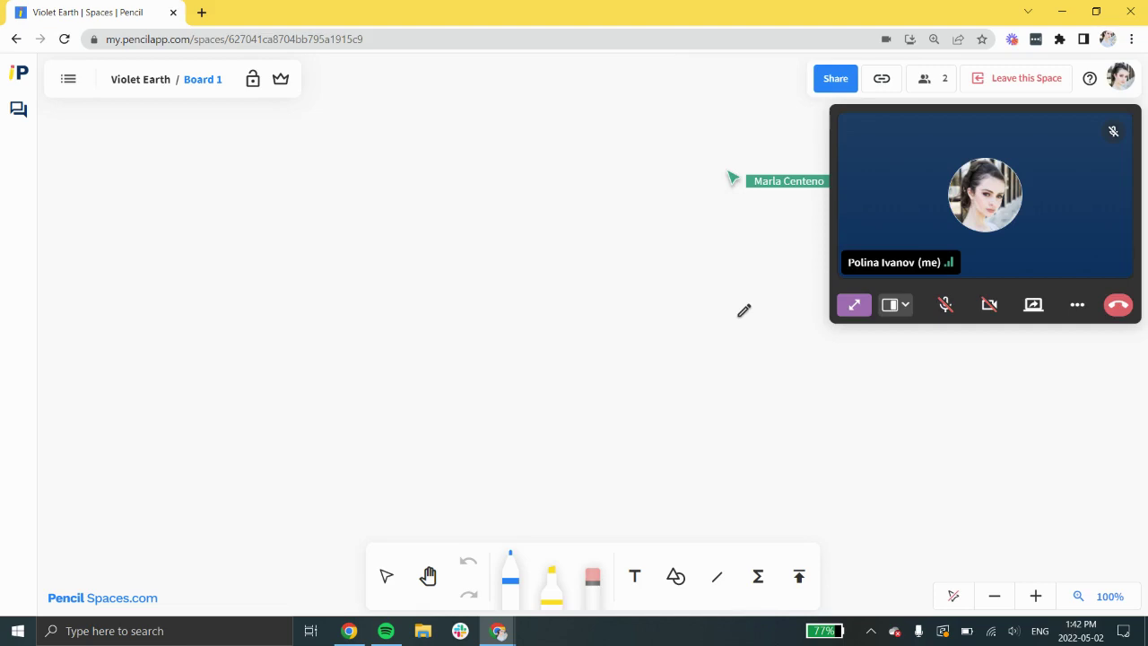
# Send 'Hello!' to everyone in the space chat, then close the chat panel.
pyautogui.click(18, 109)
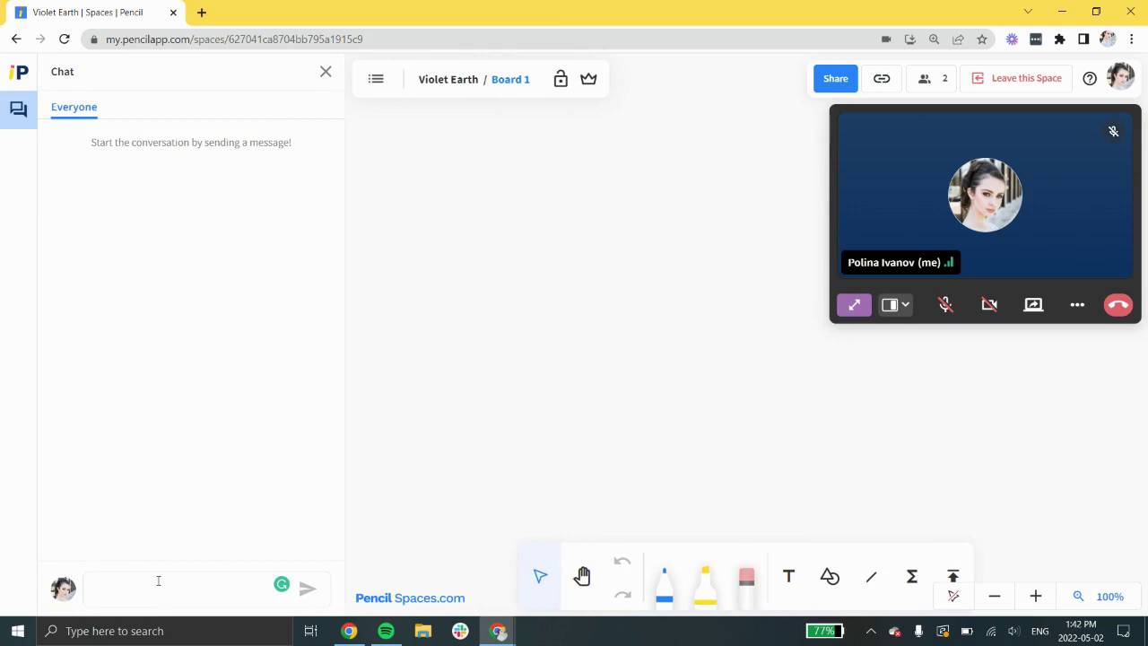
pyautogui.press('Return')
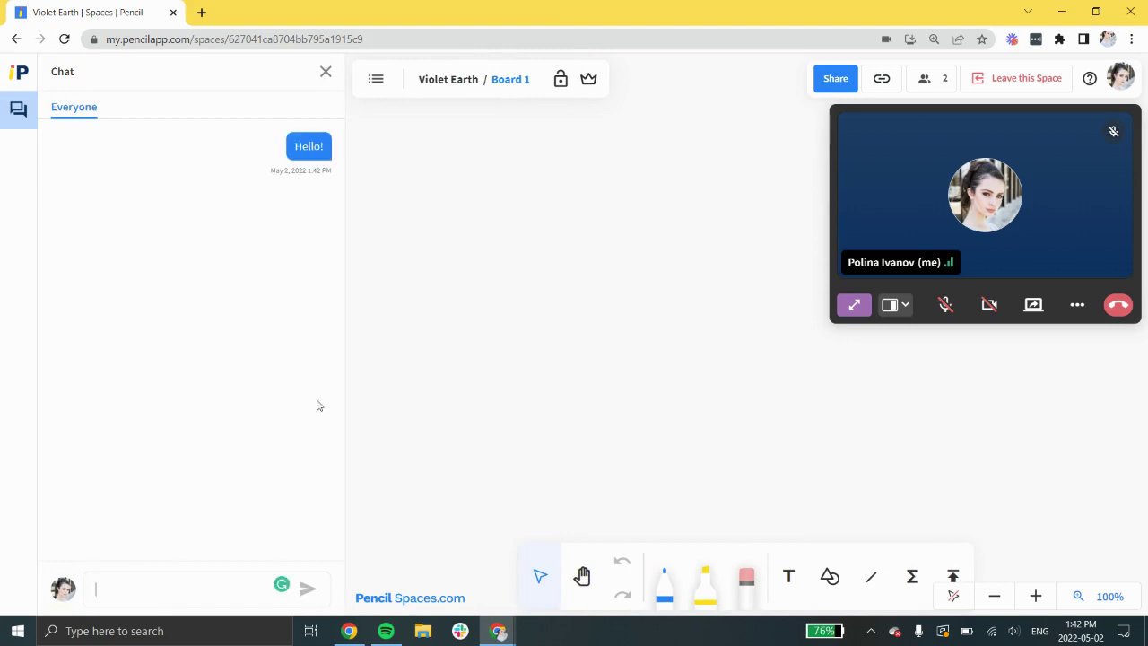
pyautogui.click(326, 72)
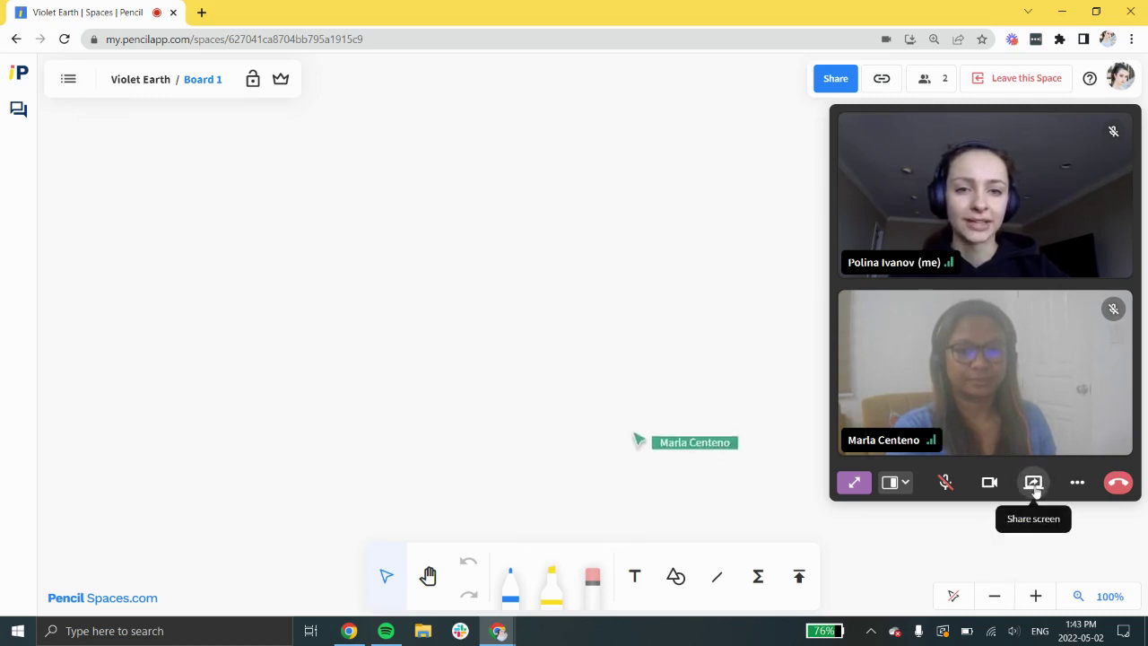
# Share the Chrome new tab on the call, unpin the shared tile, and go back to the board.
pyautogui.click(1078, 482)
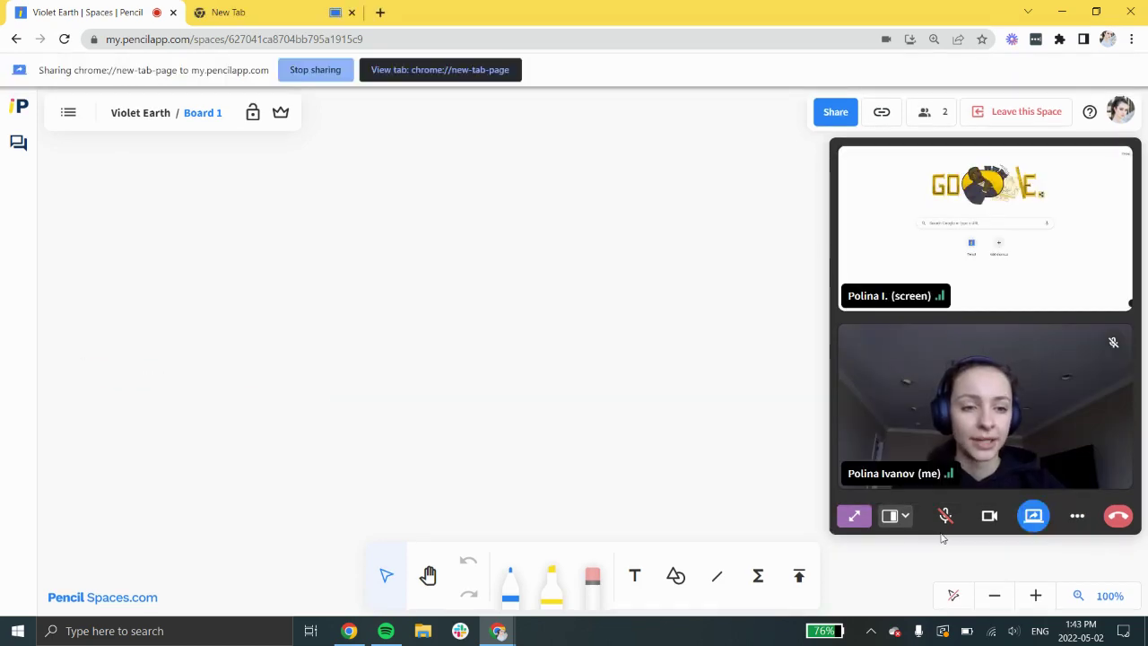
pyautogui.click(855, 517)
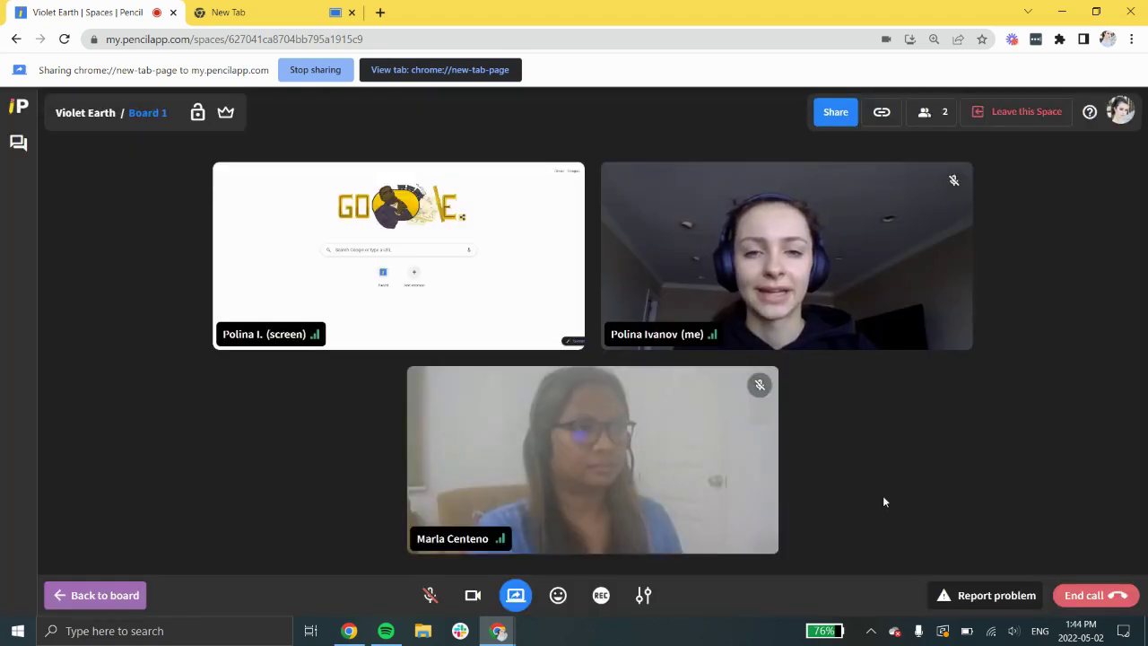
pyautogui.moveTo(472, 307)
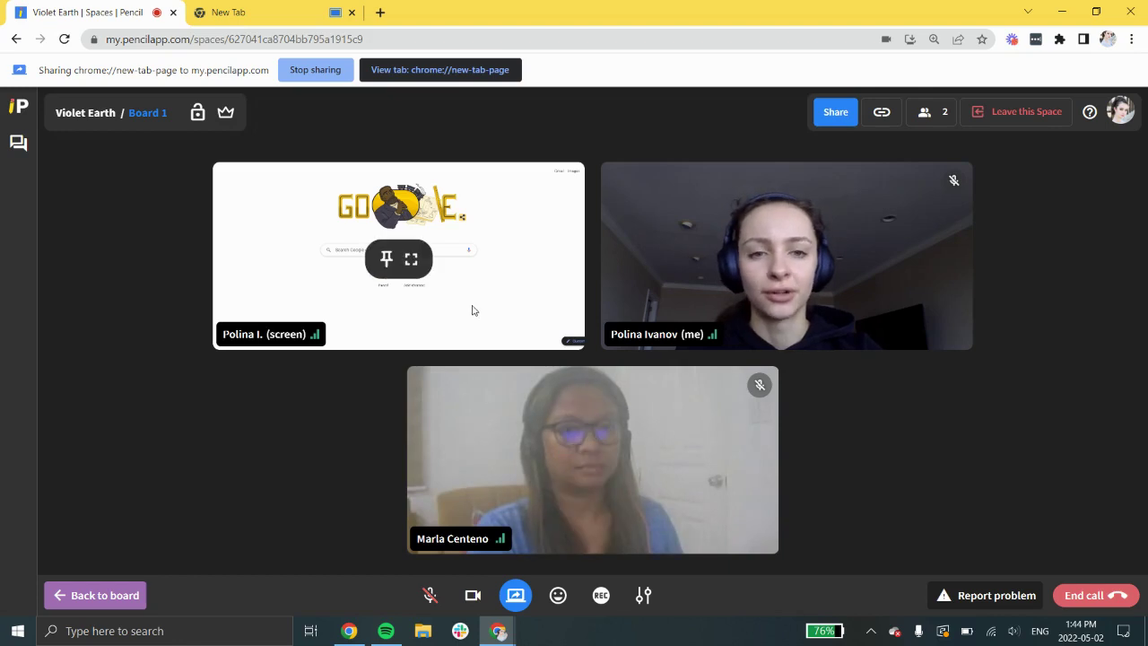
pyautogui.click(388, 260)
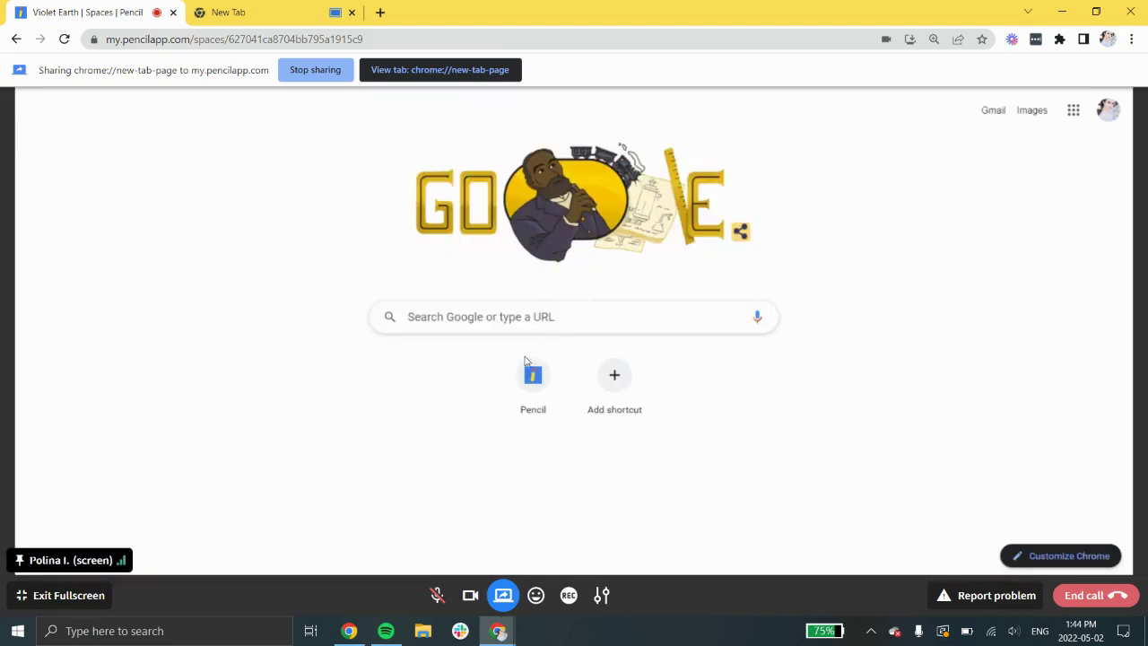
pyautogui.click(68, 596)
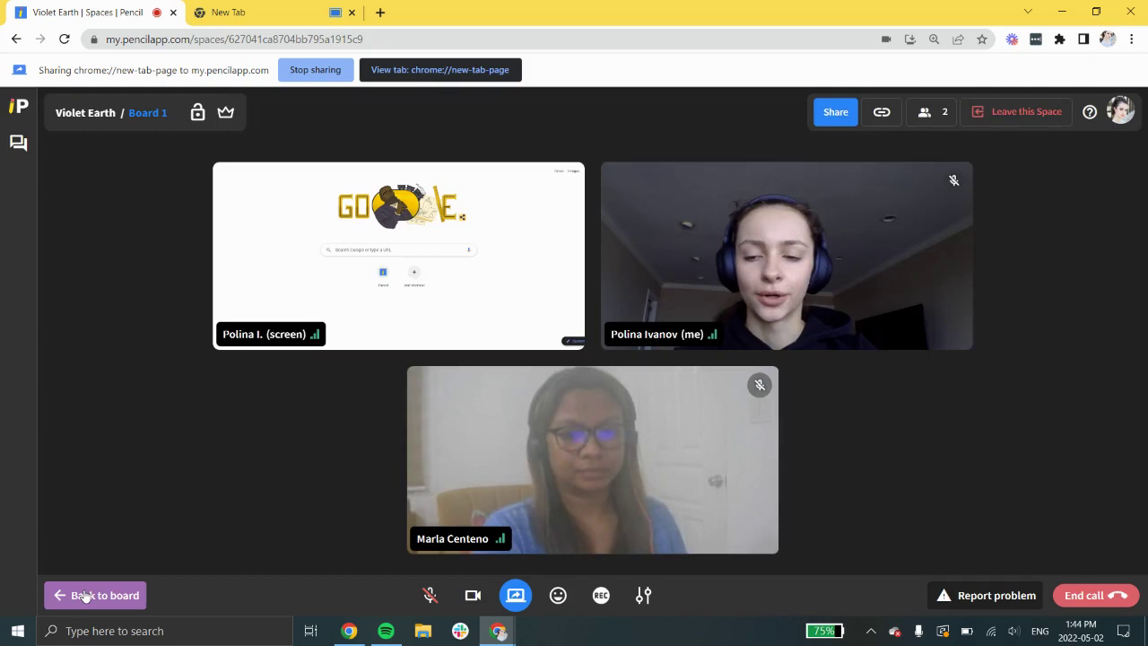
pyautogui.click(82, 597)
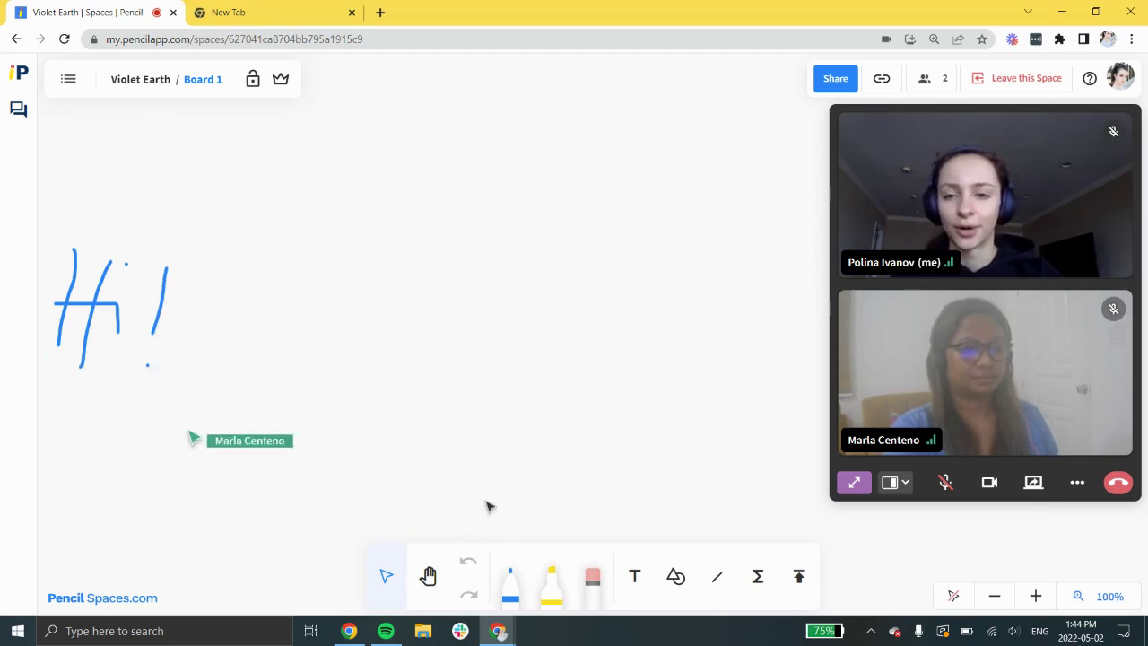
# Pan Board 1 and zoom out to 53.5% so the rectangle, 'Hi!' and pink underline show together.
pyautogui.click(431, 568)
pyautogui.moveTo(423, 410)
pyautogui.mouseDown()
pyautogui.moveTo(602, 418)
pyautogui.moveTo(906, 406)
pyautogui.moveTo(976, 340)
pyautogui.moveTo(802, 282)
pyautogui.moveTo(556, 379)
pyautogui.moveTo(651, 520)
pyautogui.moveTo(889, 513)
pyautogui.moveTo(855, 464)
pyautogui.moveTo(823, 446)
pyautogui.mouseUp()
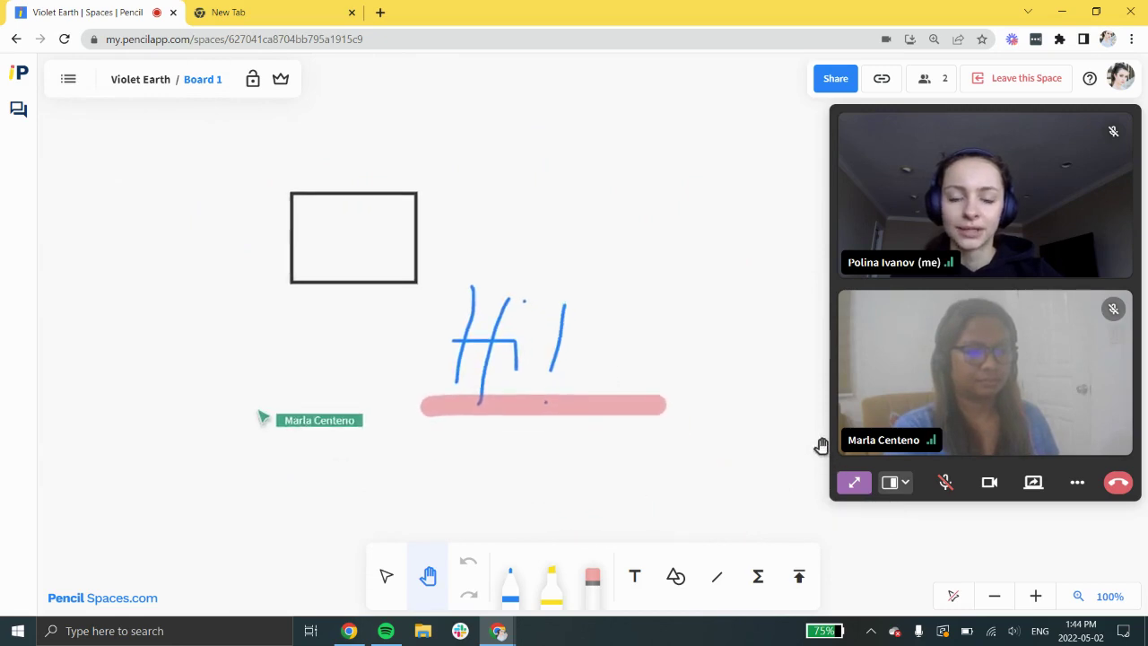
pyautogui.click(1036, 596)
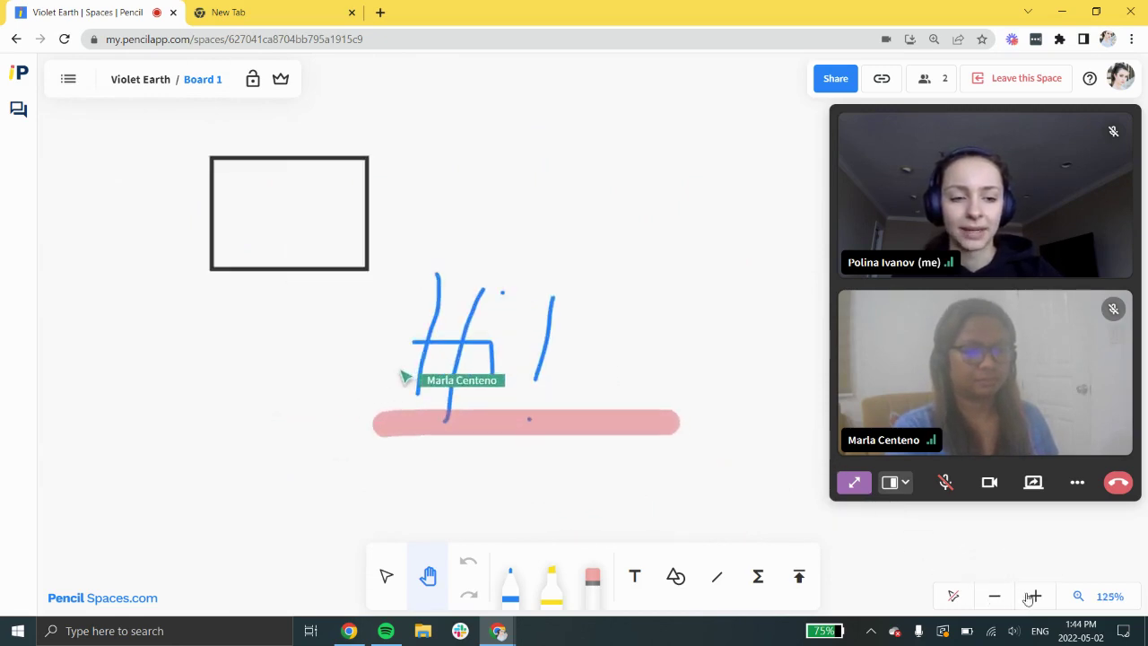
pyautogui.click(1035, 596)
pyautogui.click(998, 596)
pyautogui.click(996, 597)
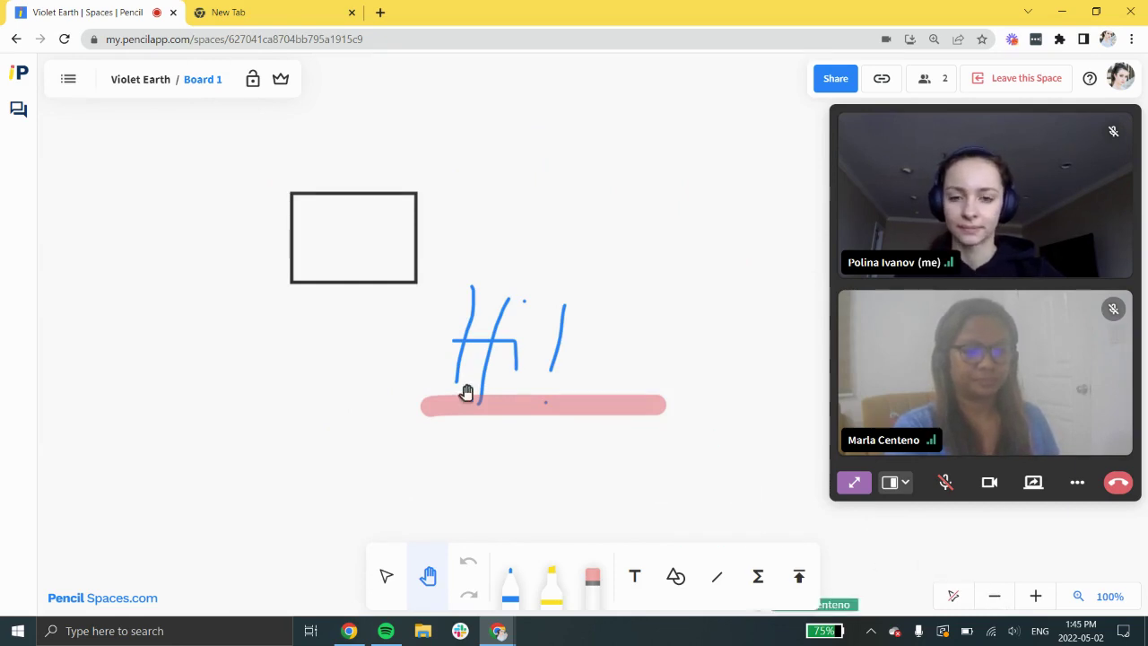
pyautogui.scroll(-5, 466, 392)
pyautogui.scroll(6, 466, 393)
pyautogui.scroll(-4, 463, 390)
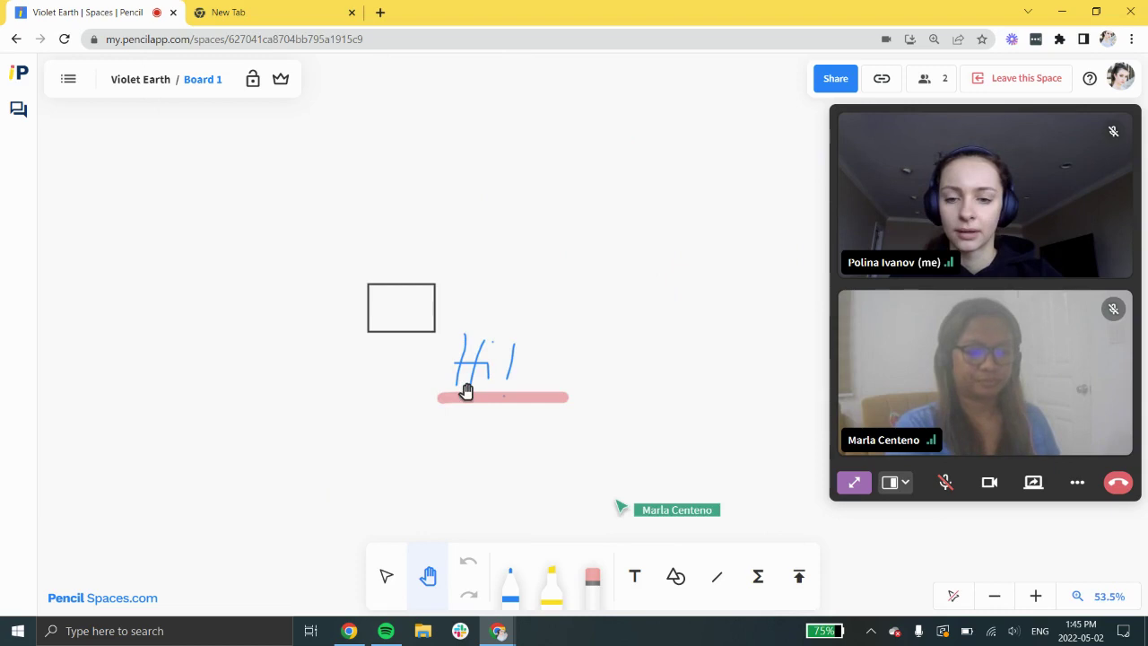
# Add a new second board, return to Board 1, and cancel the Insert file window.
pyautogui.click(69, 88)
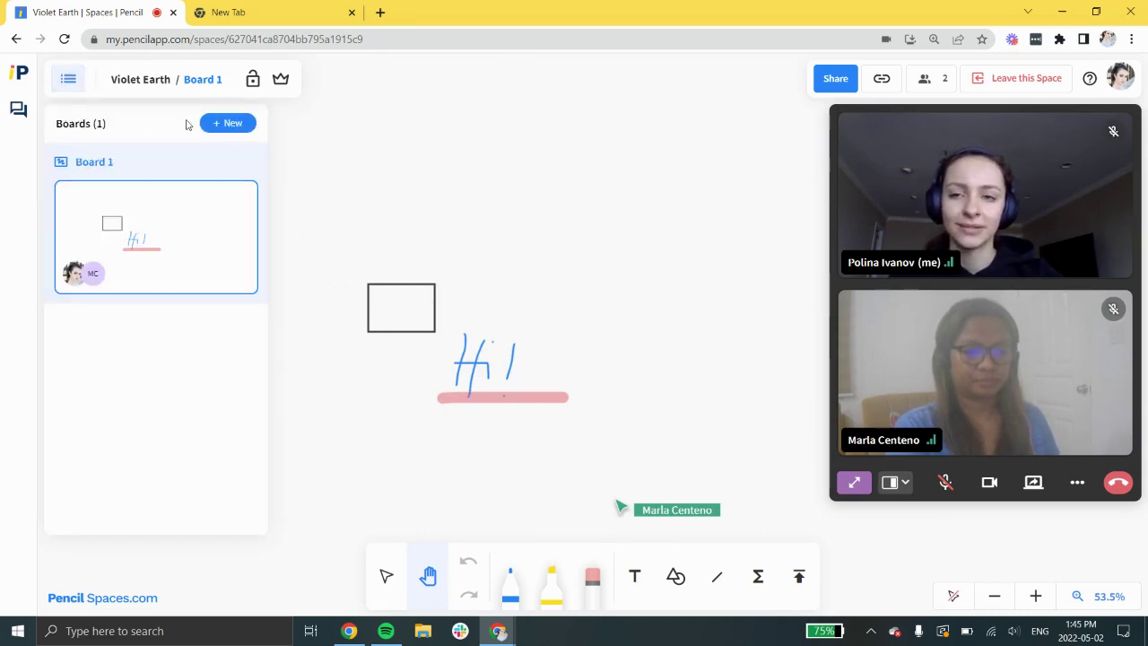
pyautogui.click(227, 129)
pyautogui.click(185, 260)
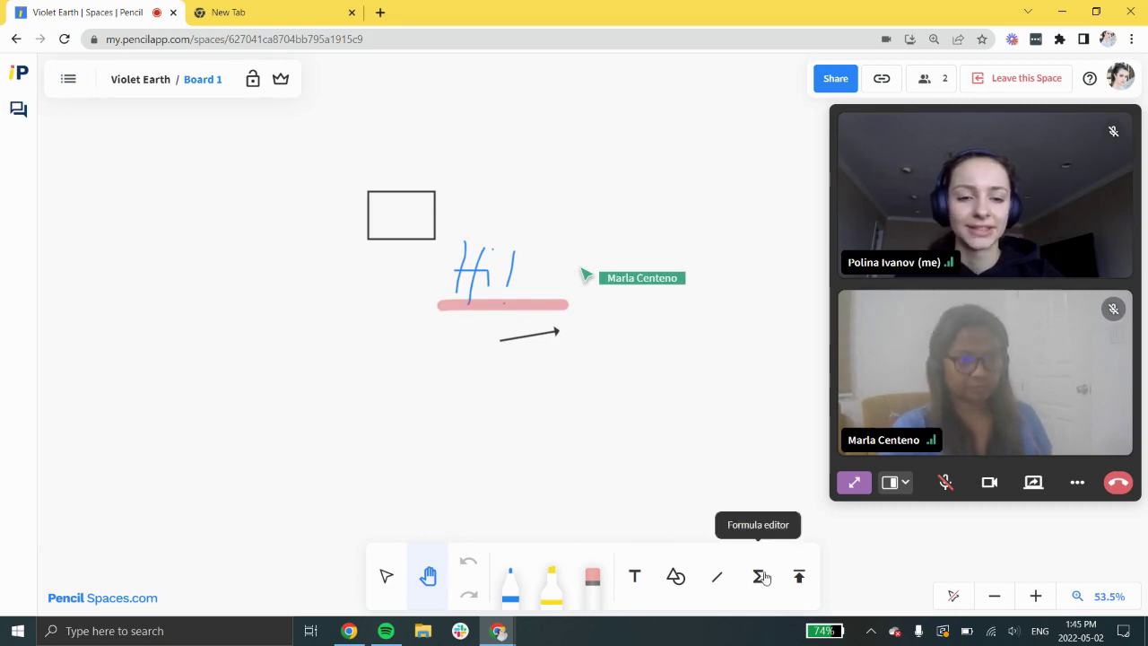
pyautogui.click(798, 577)
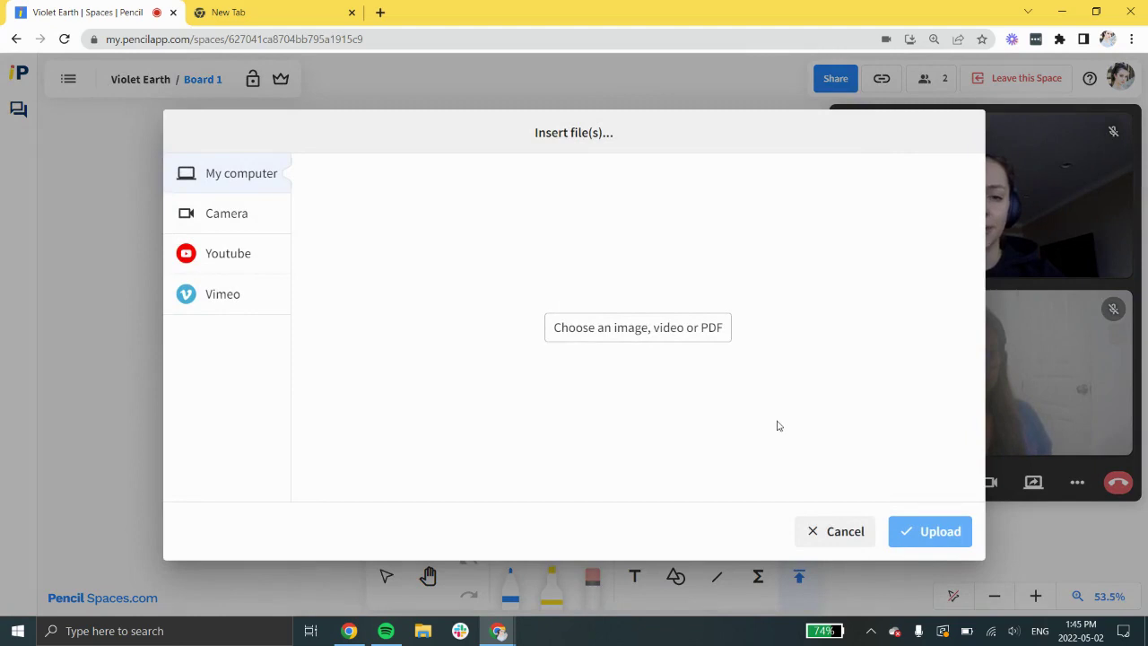
pyautogui.click(859, 531)
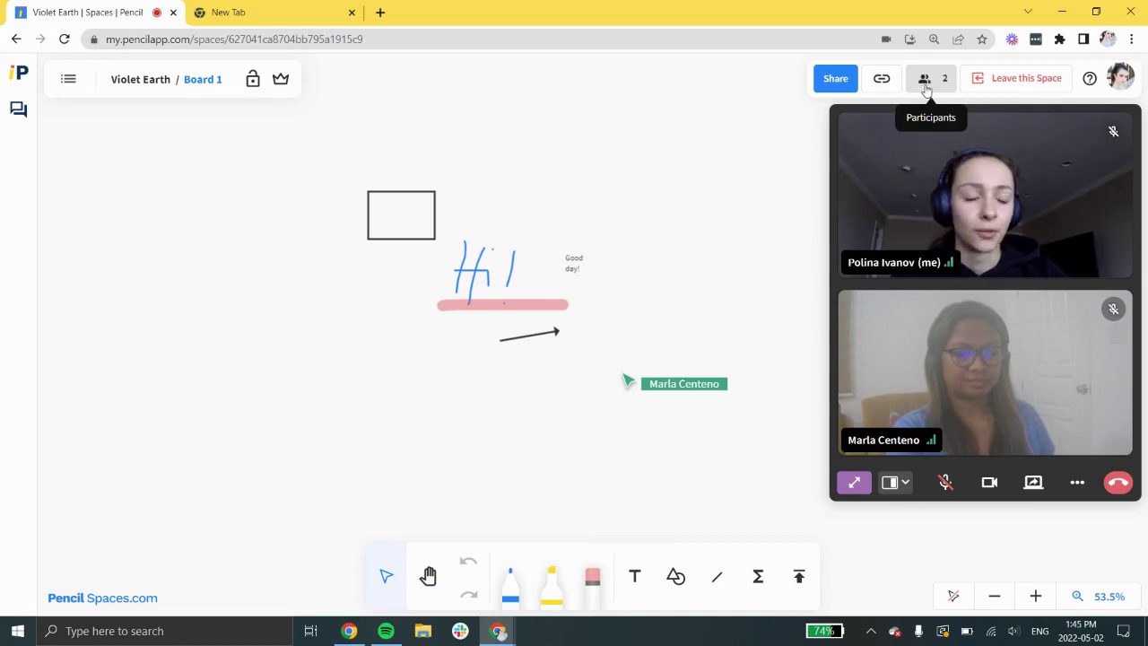
# Uncheck all participant permissions, then lock and unlock the whiteboard.
pyautogui.click(927, 87)
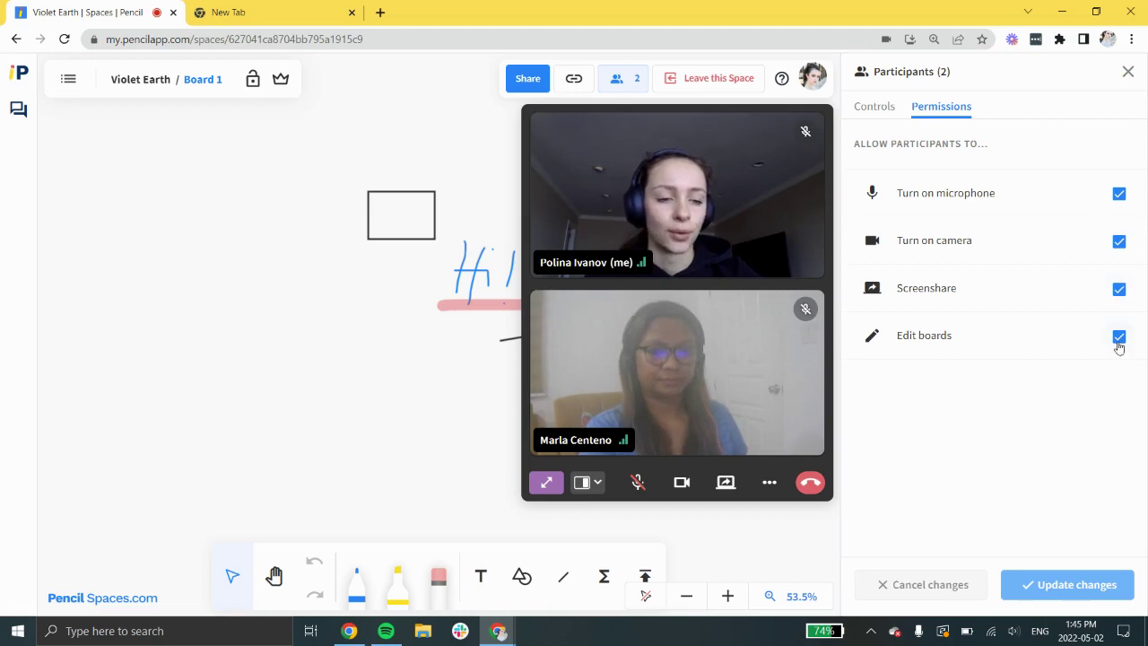
pyautogui.click(1119, 339)
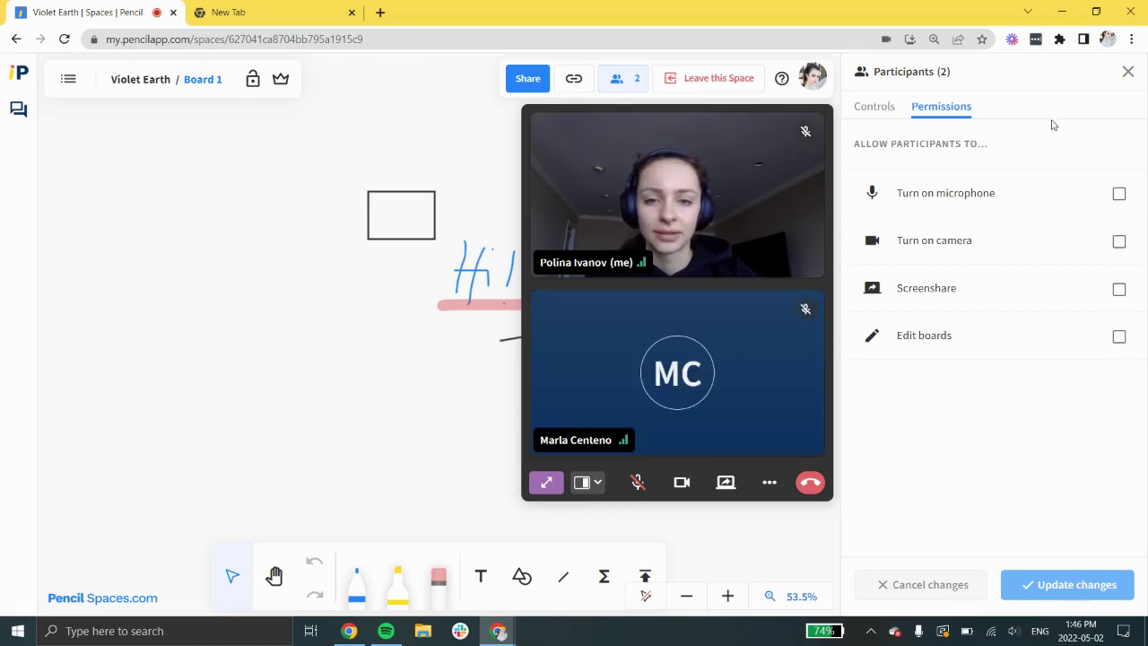
pyautogui.click(1129, 71)
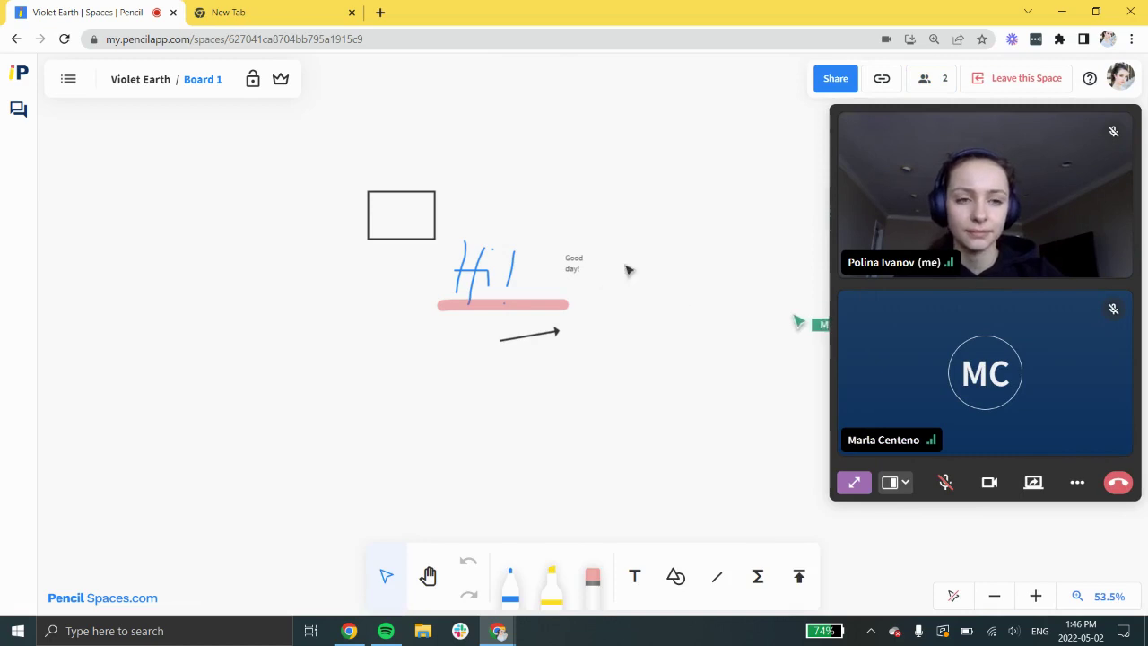
pyautogui.click(253, 80)
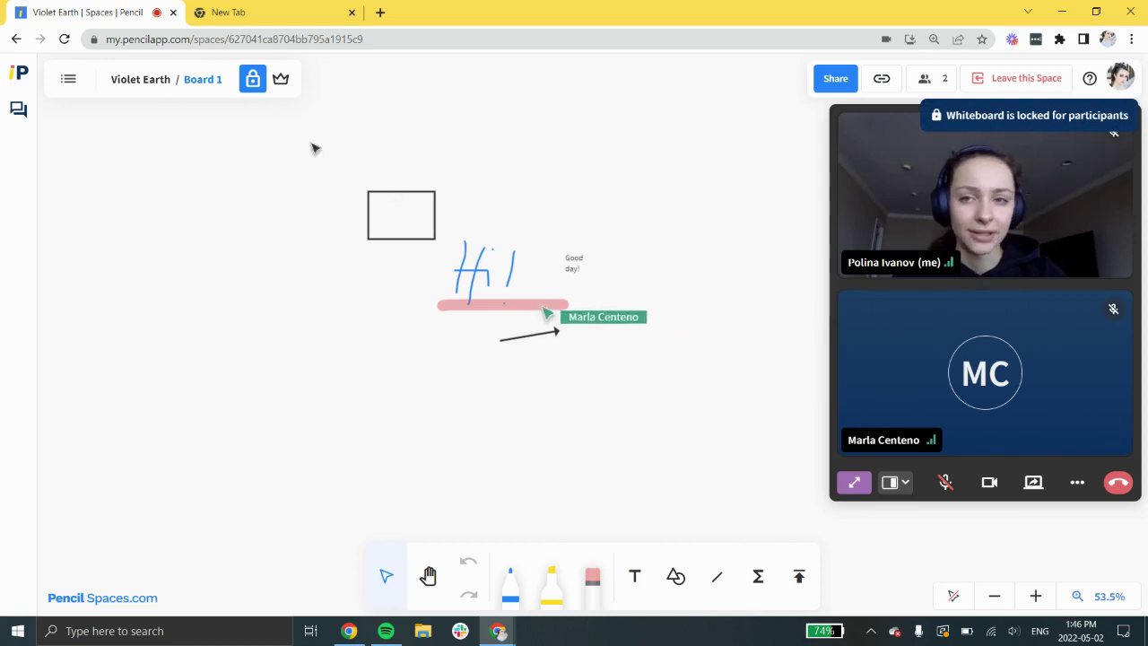
pyautogui.click(253, 80)
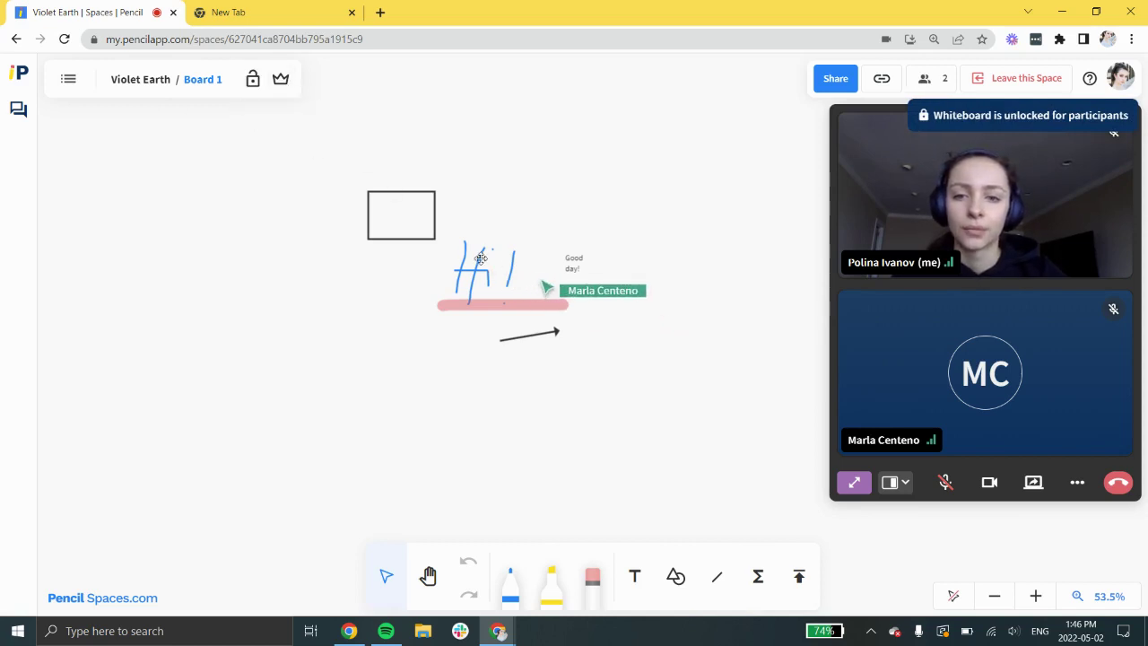
# Try Leader Mode on the board, pan the view, and toggle the expanded call view.
pyautogui.click(281, 79)
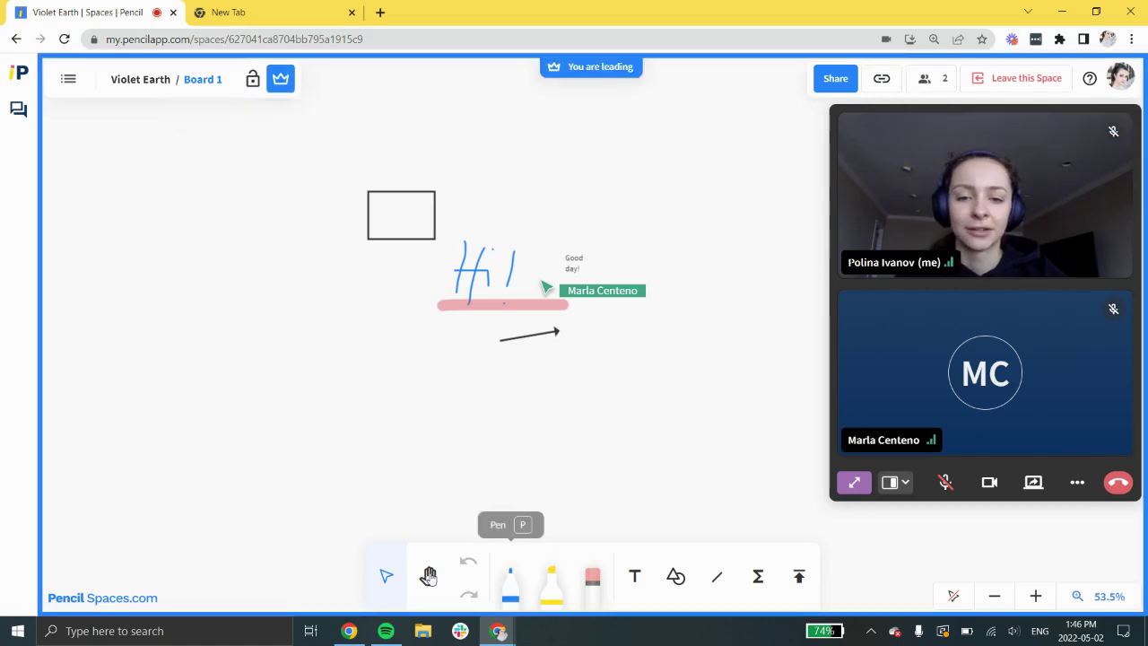
pyautogui.moveTo(465, 499); pyautogui.dragTo(533, 466)
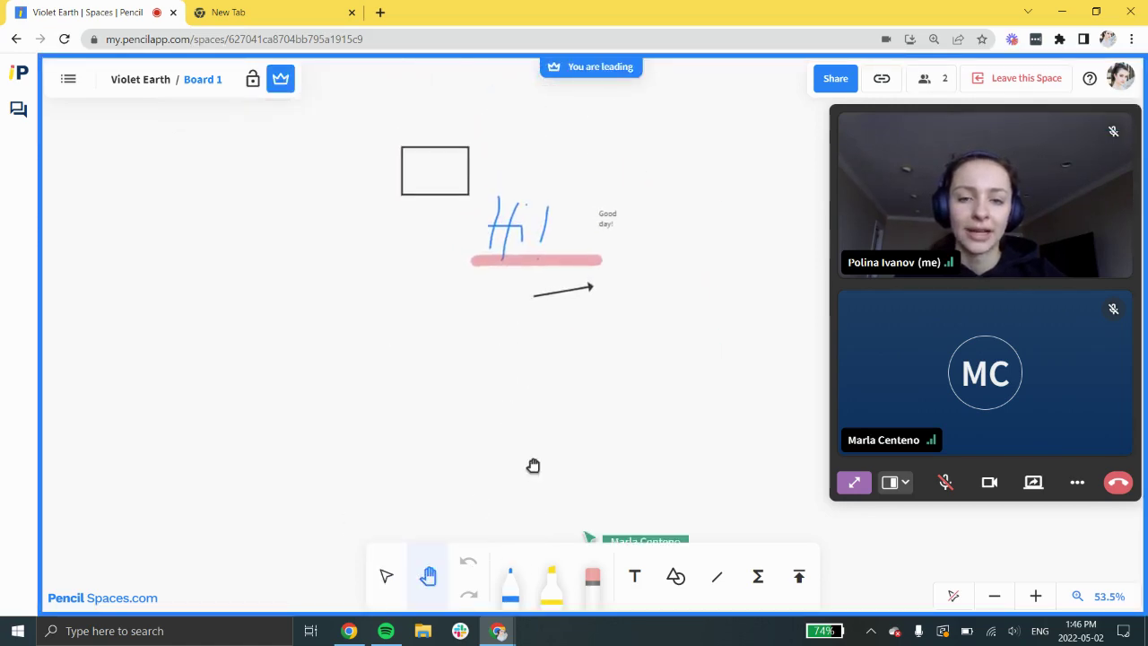
pyautogui.click(854, 483)
pyautogui.click(96, 596)
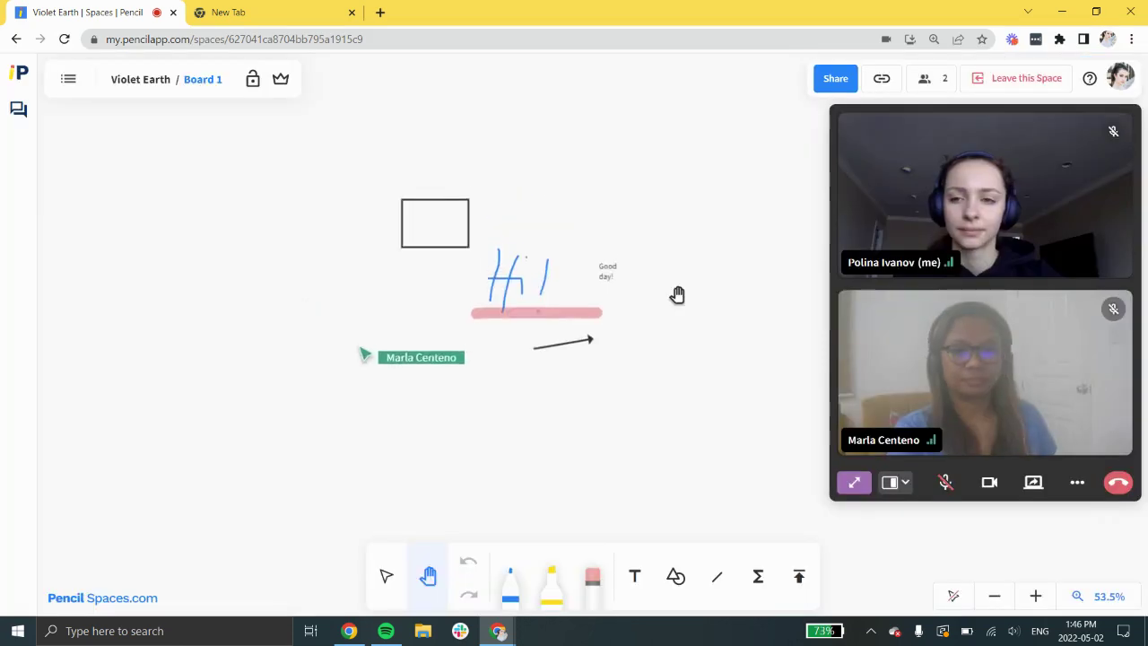